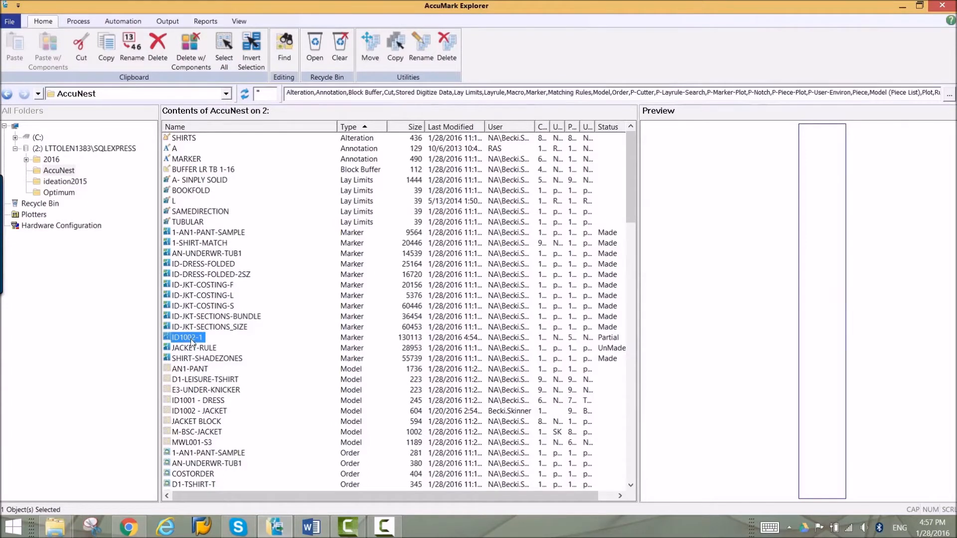
Step: Send marker ID1002-1 to AccuNest from its right-click actions
right_click(191, 338)
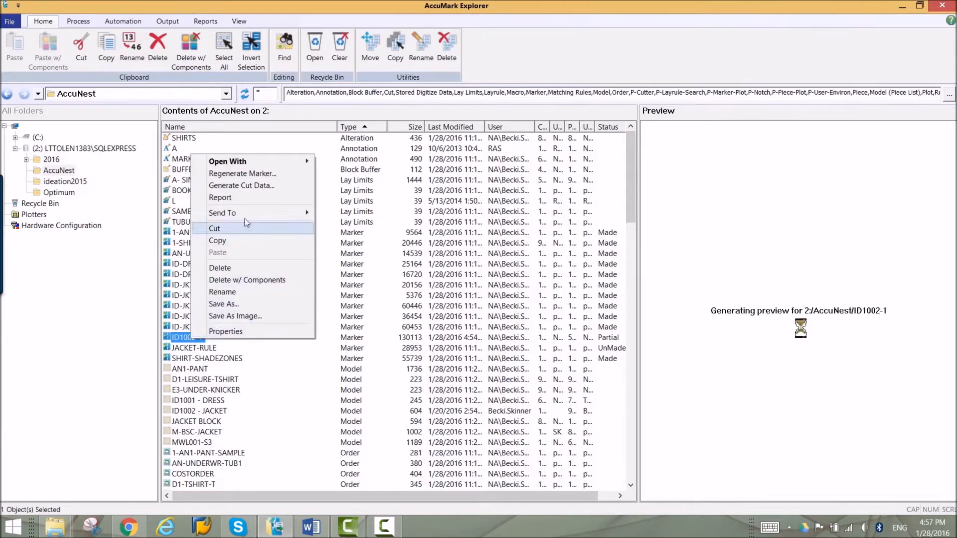
mouse_move(222, 213)
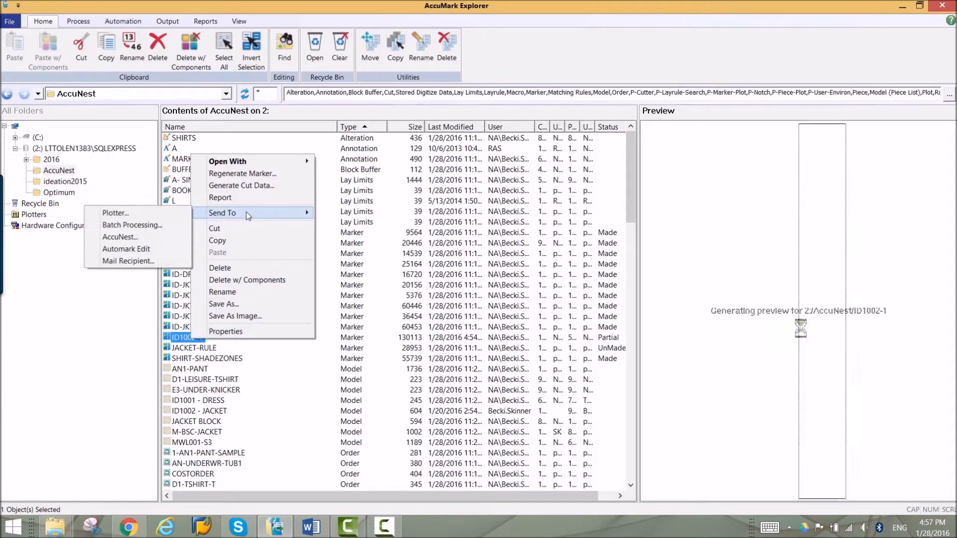
left_click(145, 235)
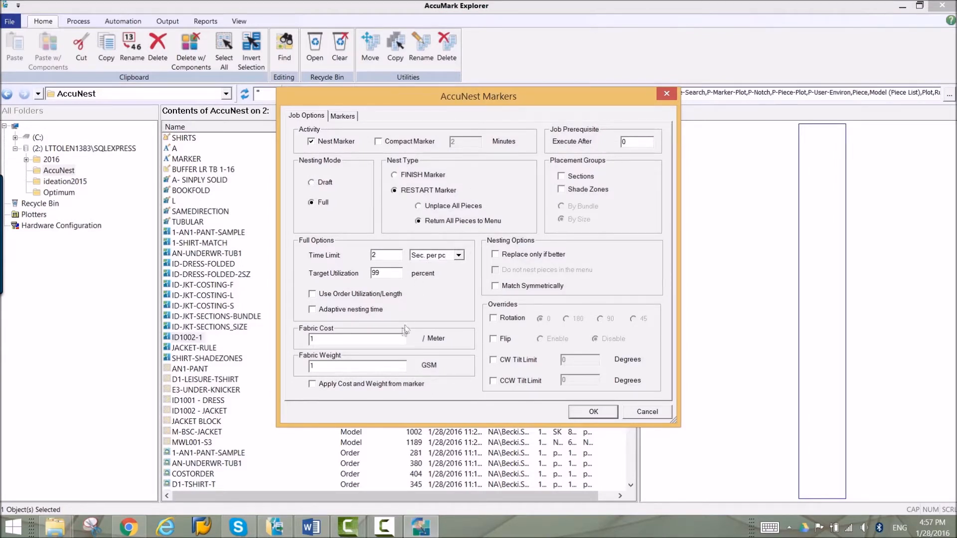
Step: Set the fabric cost to 6 per meter and submit the marker for nesting
left_click_drag(339, 340, 307, 339)
type("6")
left_click(595, 413)
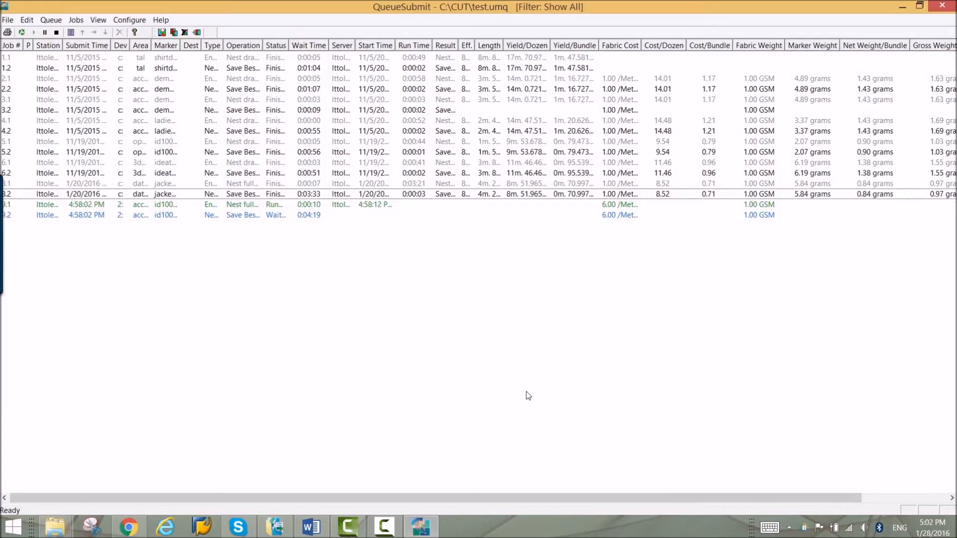
Step: Review the two queued jobs with fabricric cost 6.00, then return to the marker explorer
key("alt+Tab")
Step: View the nested markers AN-UNDERWR-TUB1, ID-DRESS-FOLDED, ID-JKT-SECTIONS_SIZE, SHIRT-SHADEZONES and 1-SHIRT-MATCH in turn
left_click(185, 338)
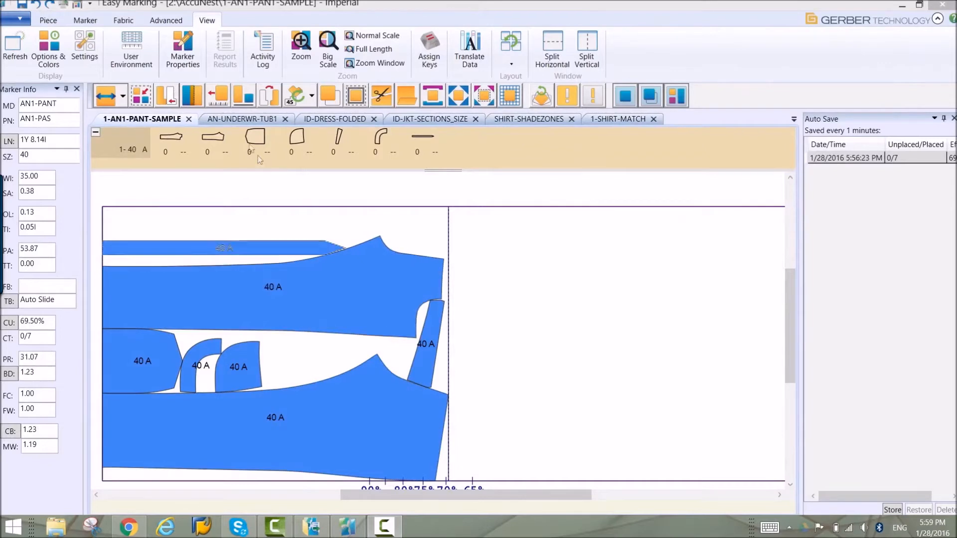
left_click(238, 119)
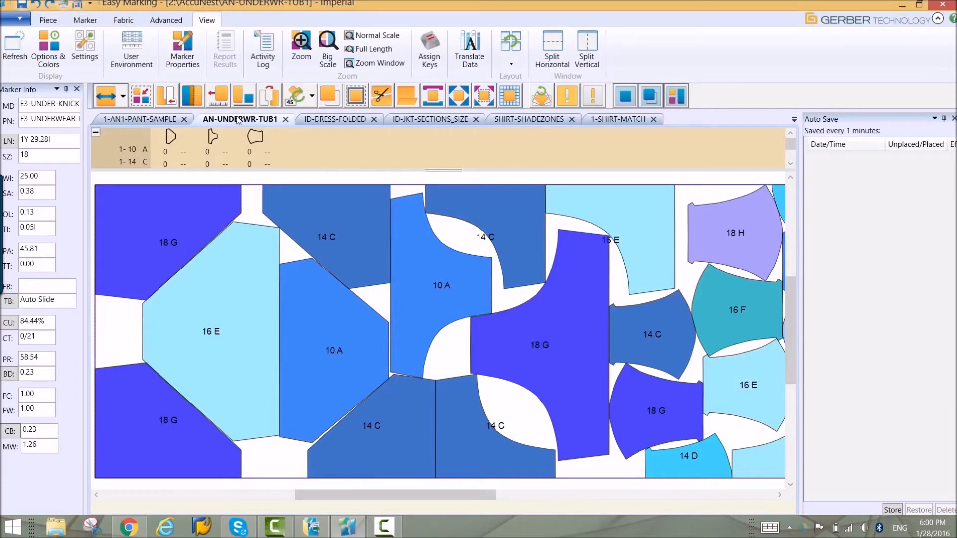
left_click(334, 119)
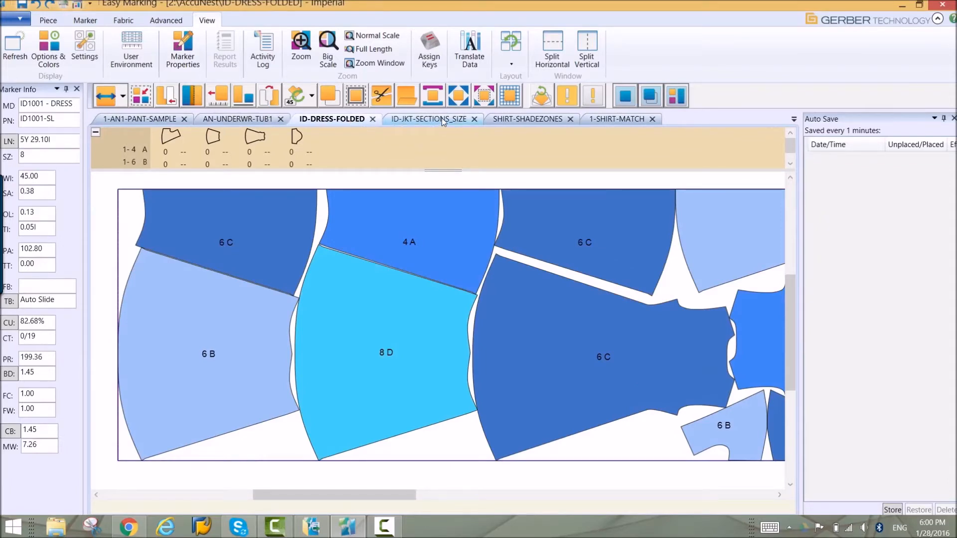
left_click(429, 119)
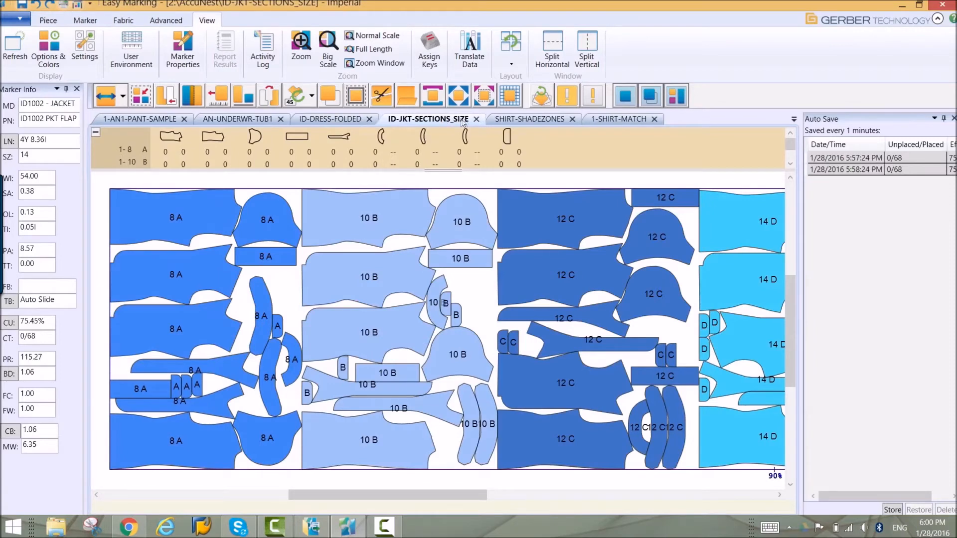
left_click(530, 120)
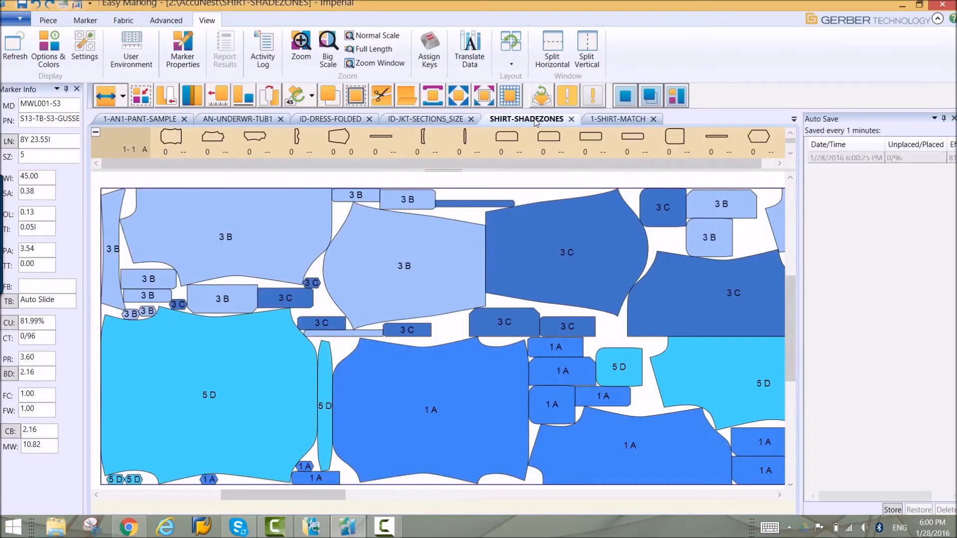
left_click(614, 120)
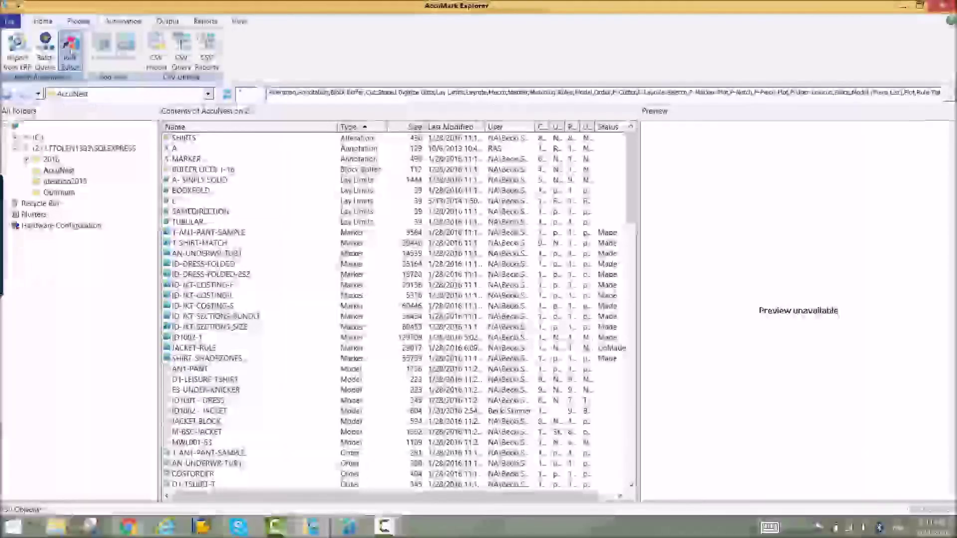
Step: Load the recent jacket-rule.txt pre-placement rule file in the Rule Editor
left_click(69, 51)
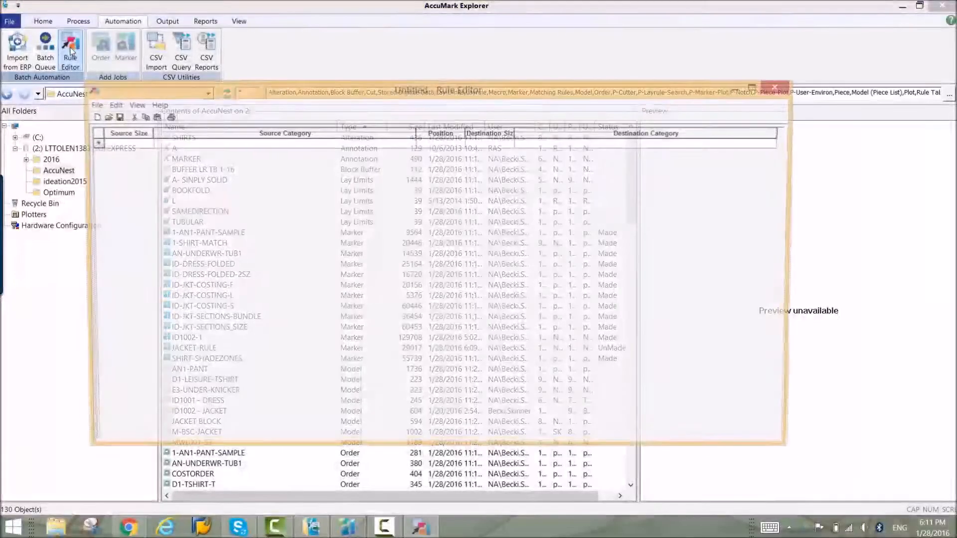
left_click(92, 104)
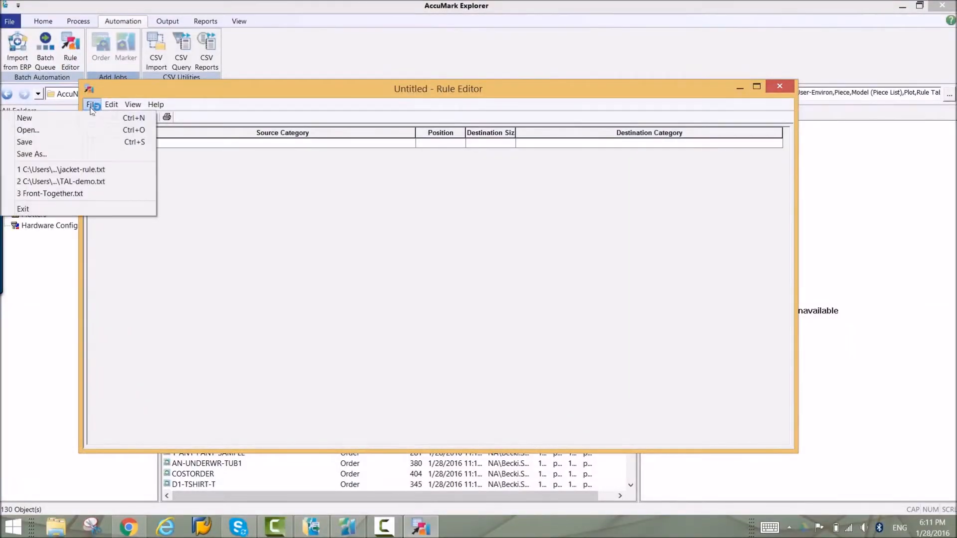
left_click(76, 170)
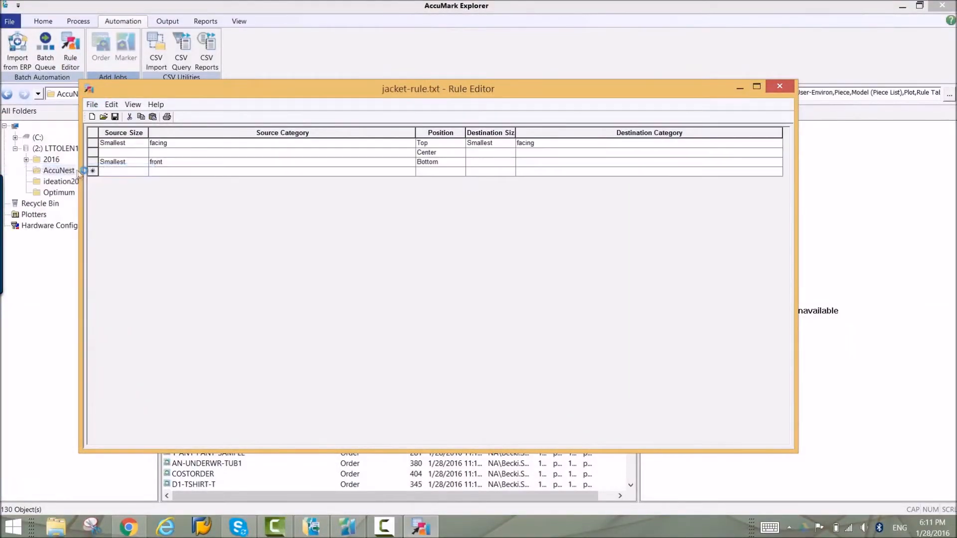
Step: Start a new rule row with source size Smallest and source category front
left_click(128, 173)
left_click(144, 172)
left_click(116, 189)
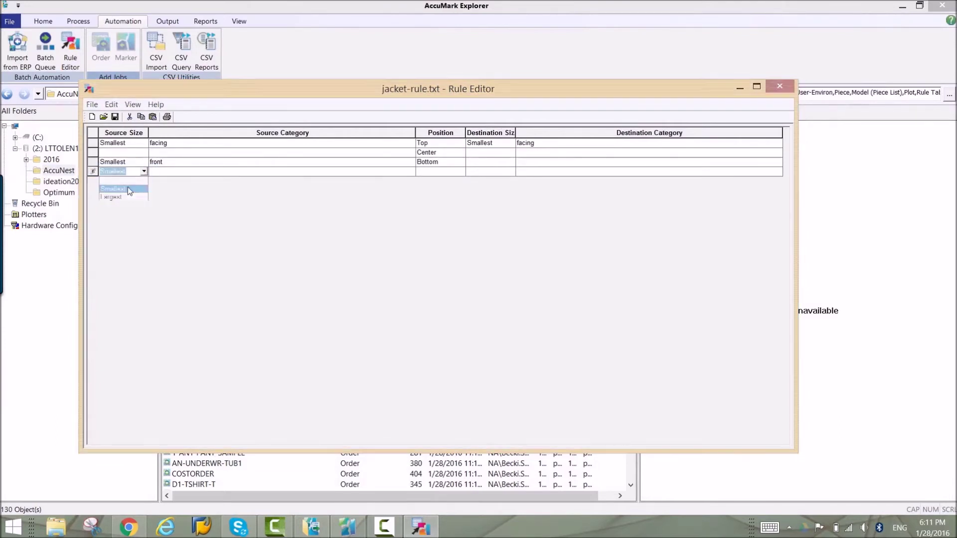
left_click(179, 172)
type("front")
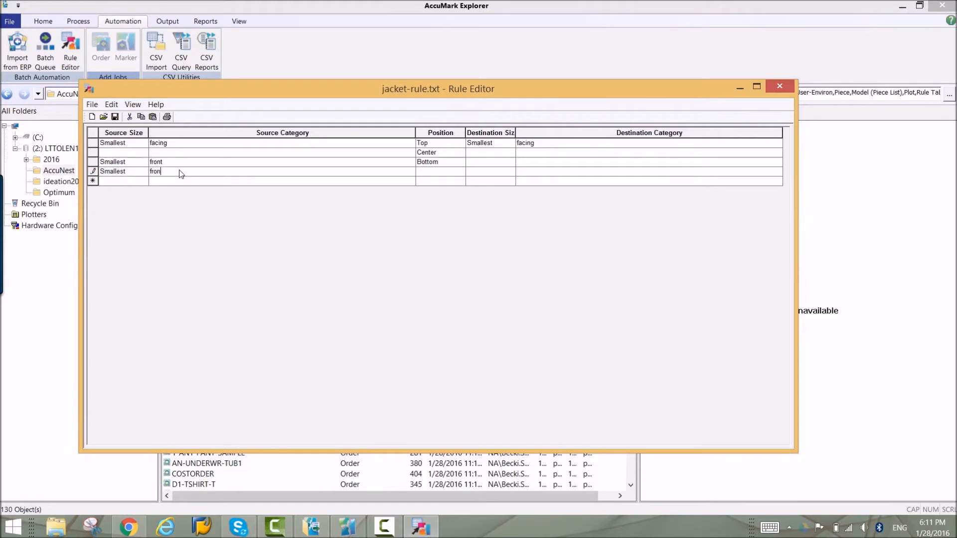
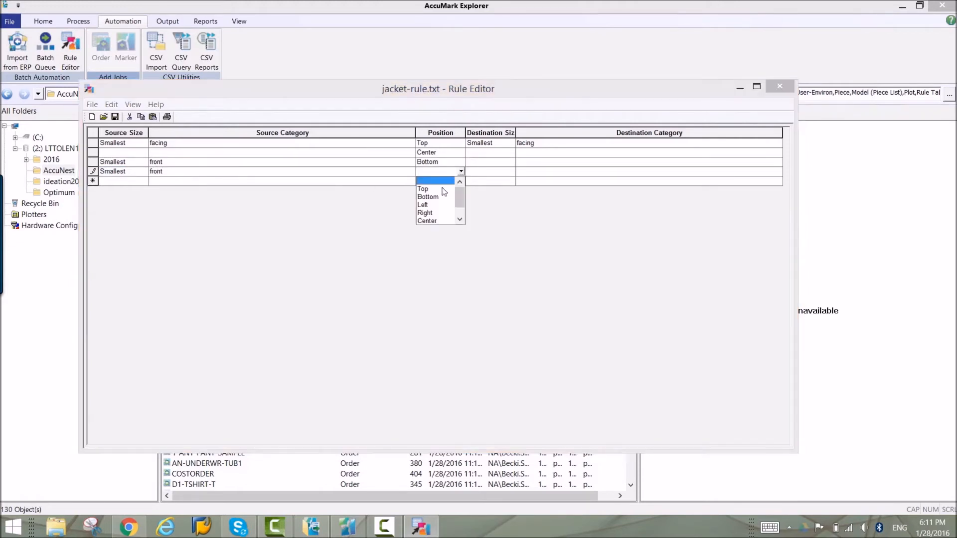
Step: Position the new Smallest/front rule row at Top and save jacket-rule.txt before leaving the editor
left_click(425, 189)
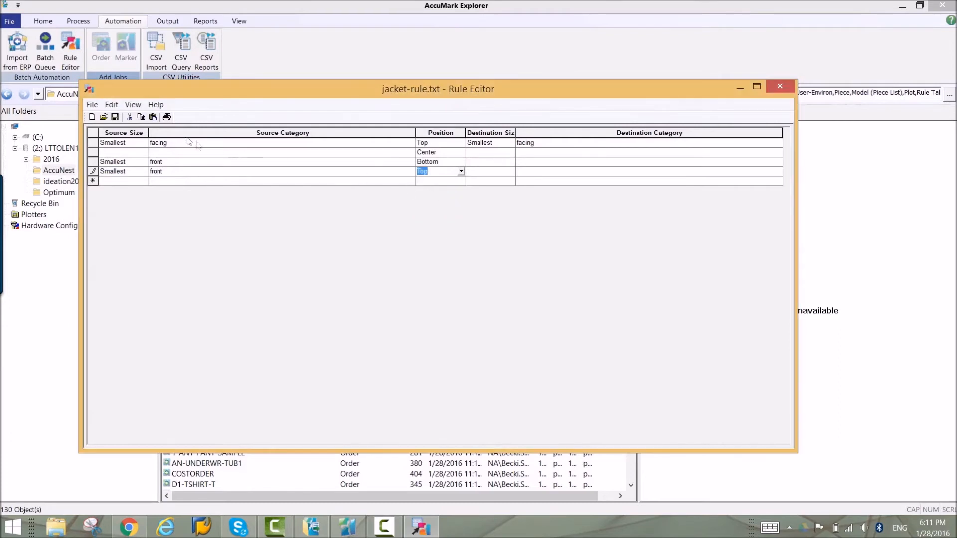
left_click(115, 117)
left_click(782, 87)
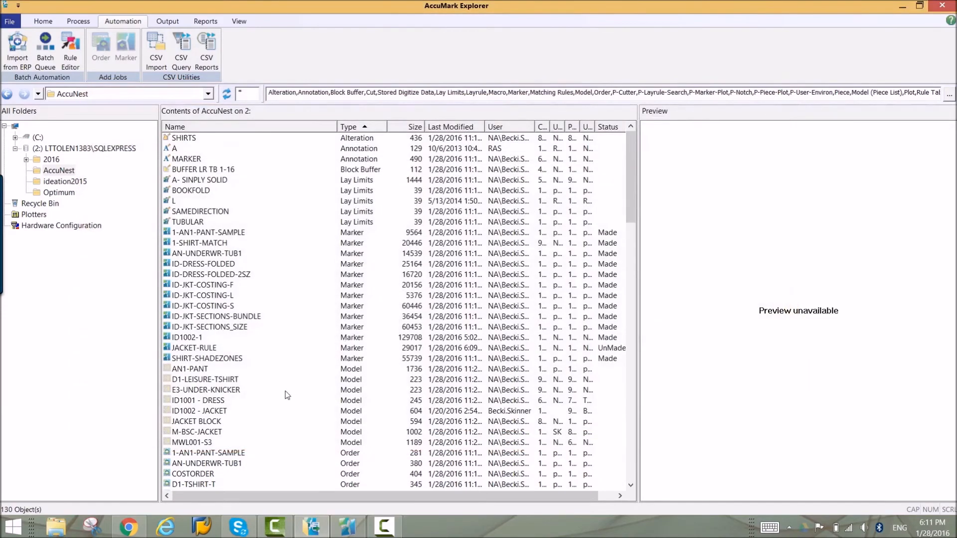
scroll(285, 391, "down", 2)
scroll(281, 394, "down", 3)
scroll(282, 394, "down", 2)
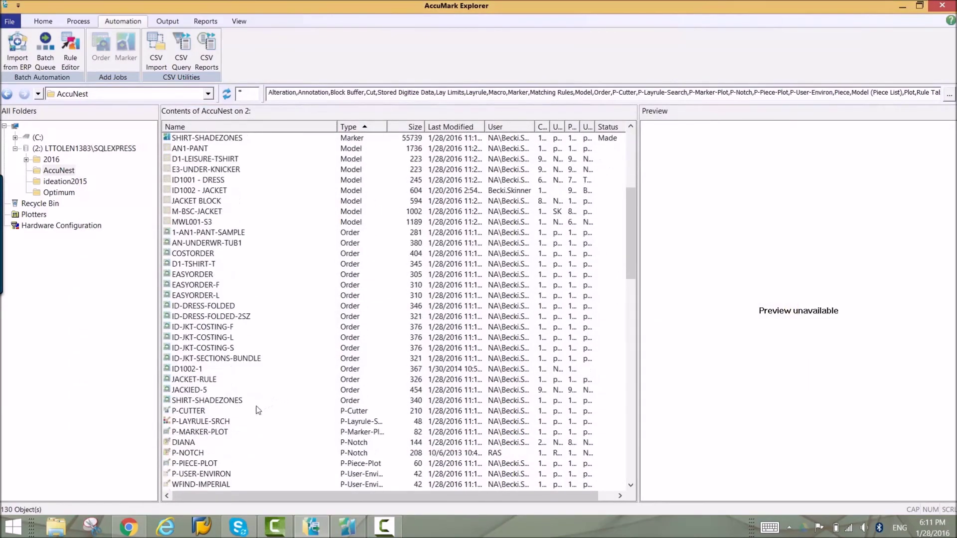
Step: Submit the JACKET-RULE order to batch processing with the P-BATCH-rule batch table
right_click(209, 380)
mouse_move(254, 265)
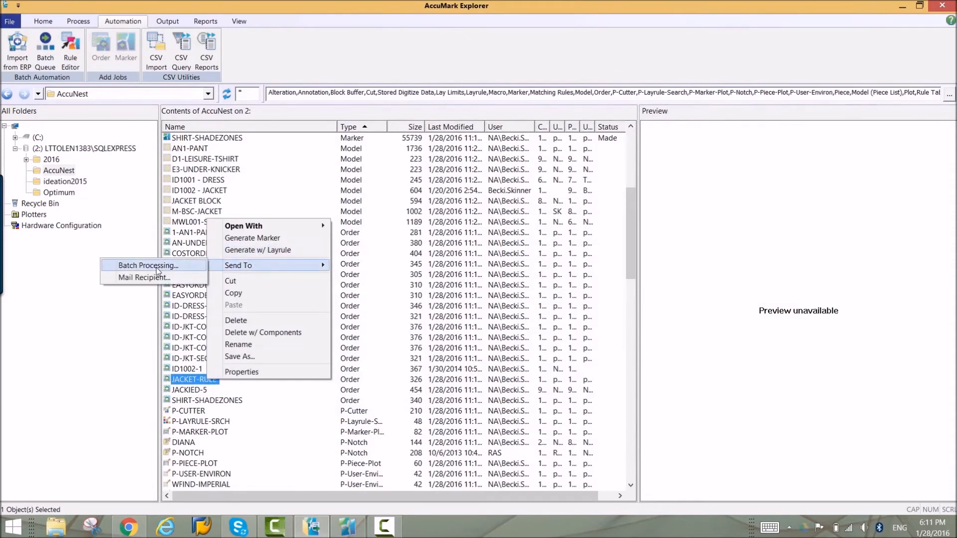
left_click(158, 267)
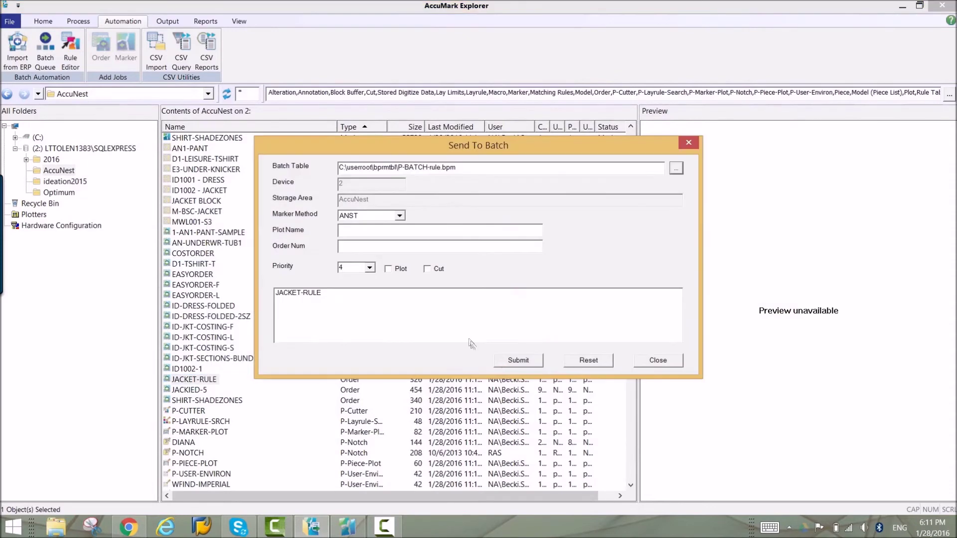
left_click(518, 361)
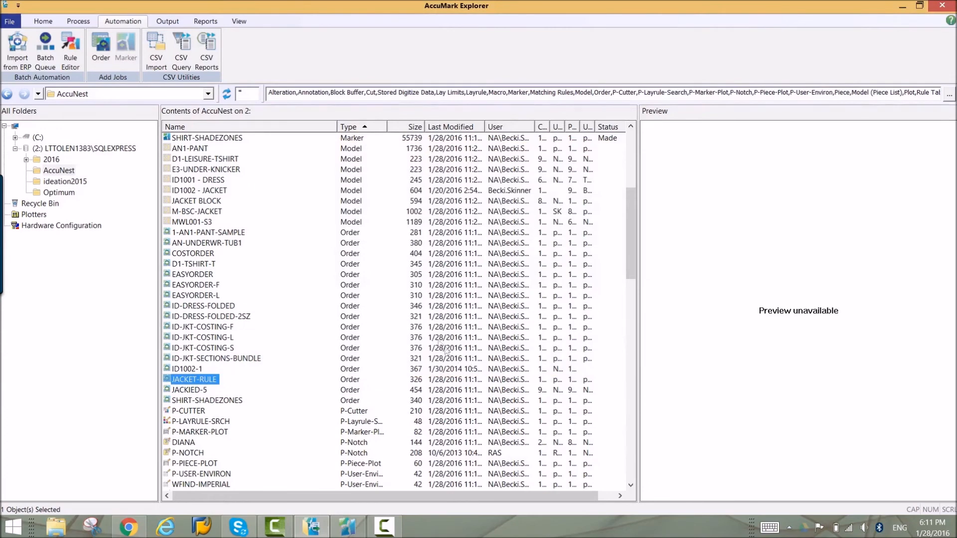